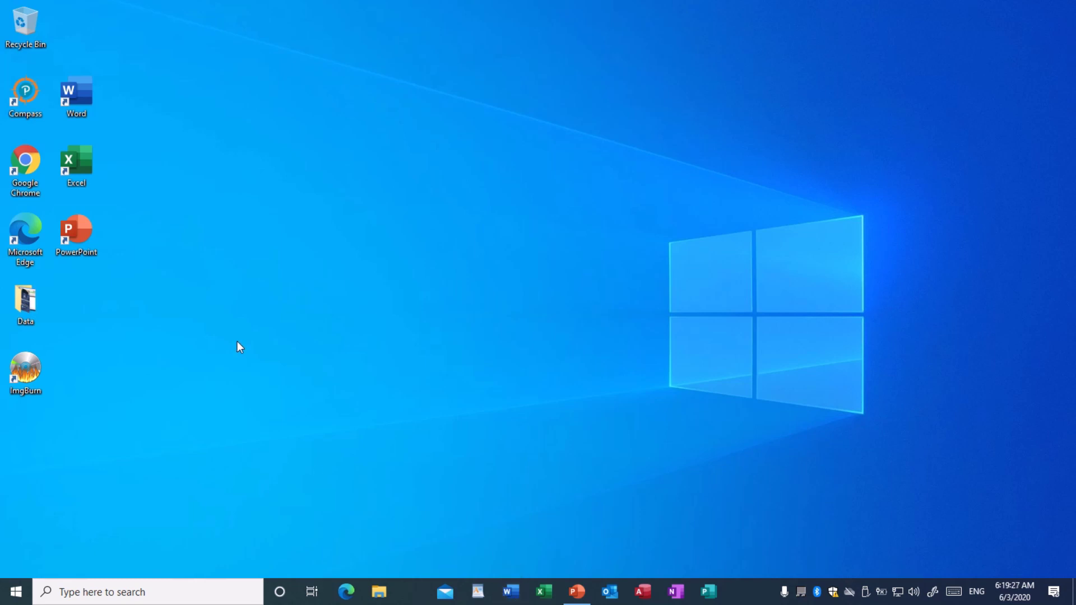
left_click(74, 108)
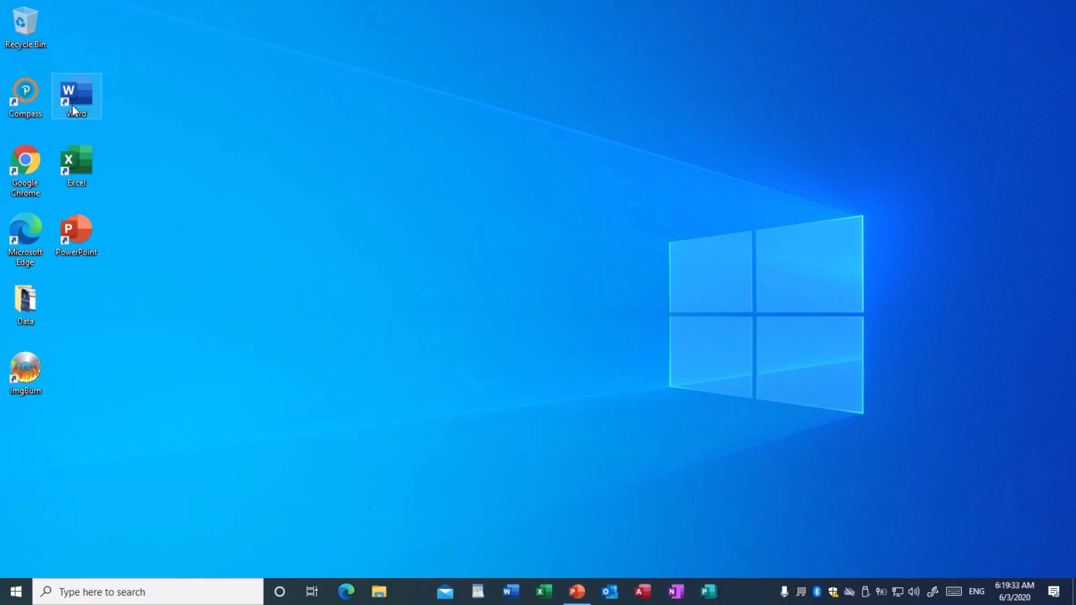
Search Windows for 'word' so the Word app appears as best match.
left_click(82, 593)
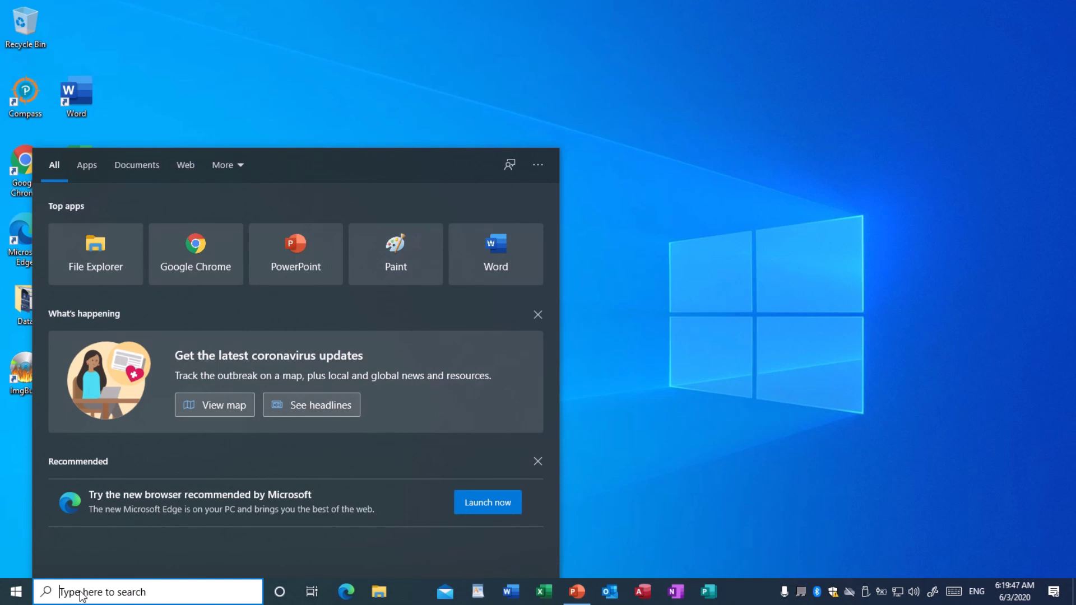
type("word")
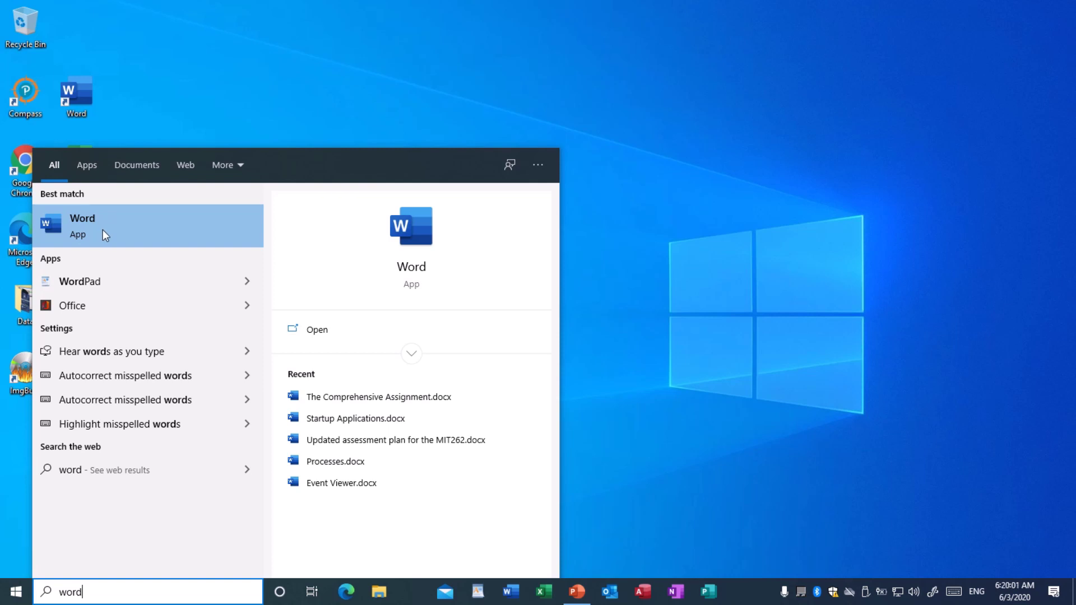
Dismiss the search, scroll the Start menu app list down to Word, then return to the desktop.
left_click(607, 333)
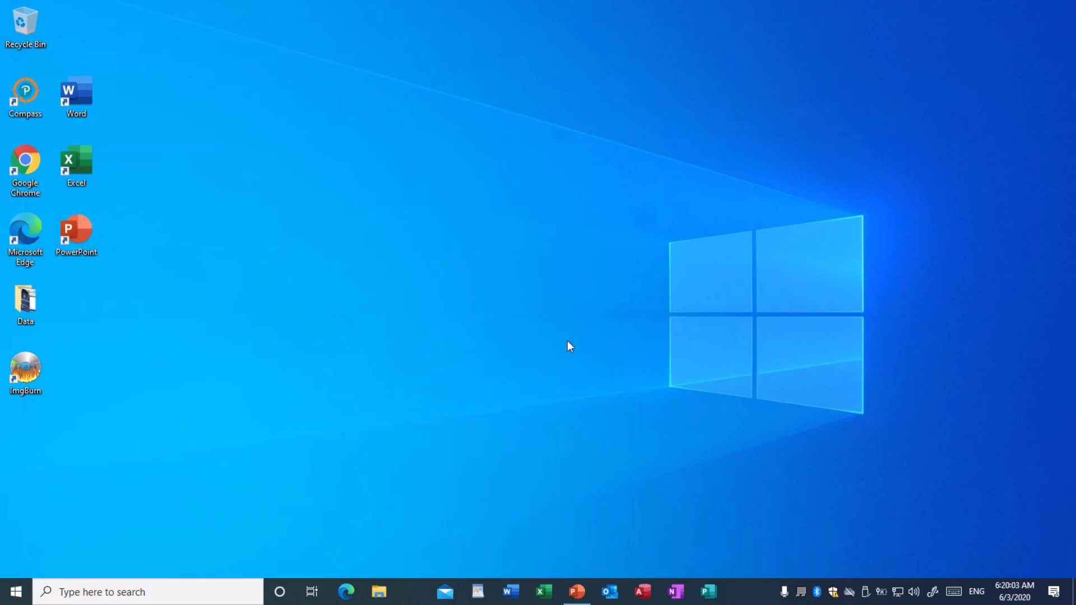
left_click(11, 593)
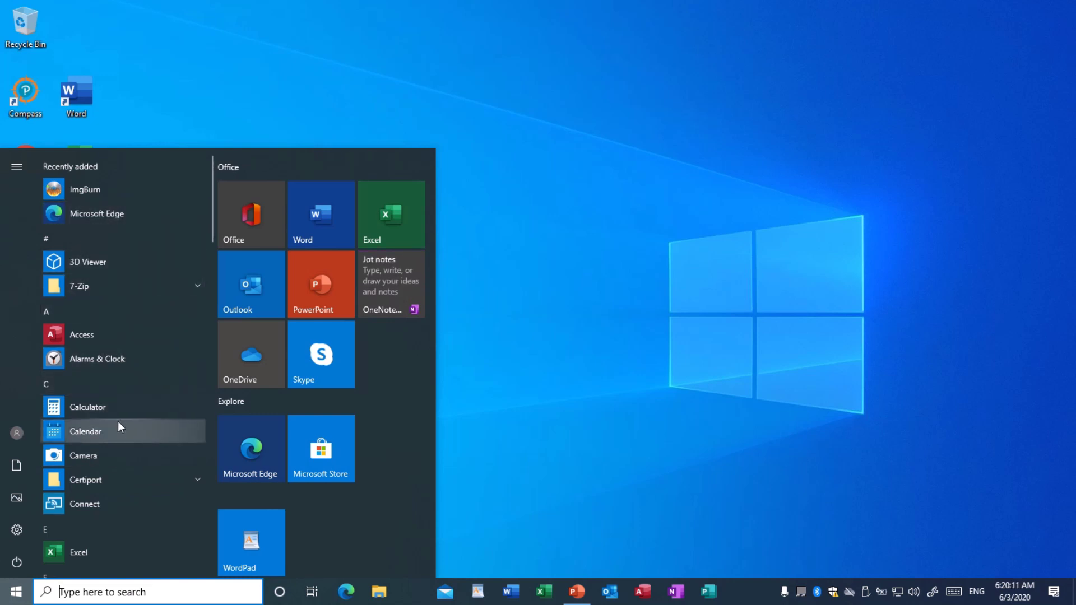
scroll(114, 389, "down", 5)
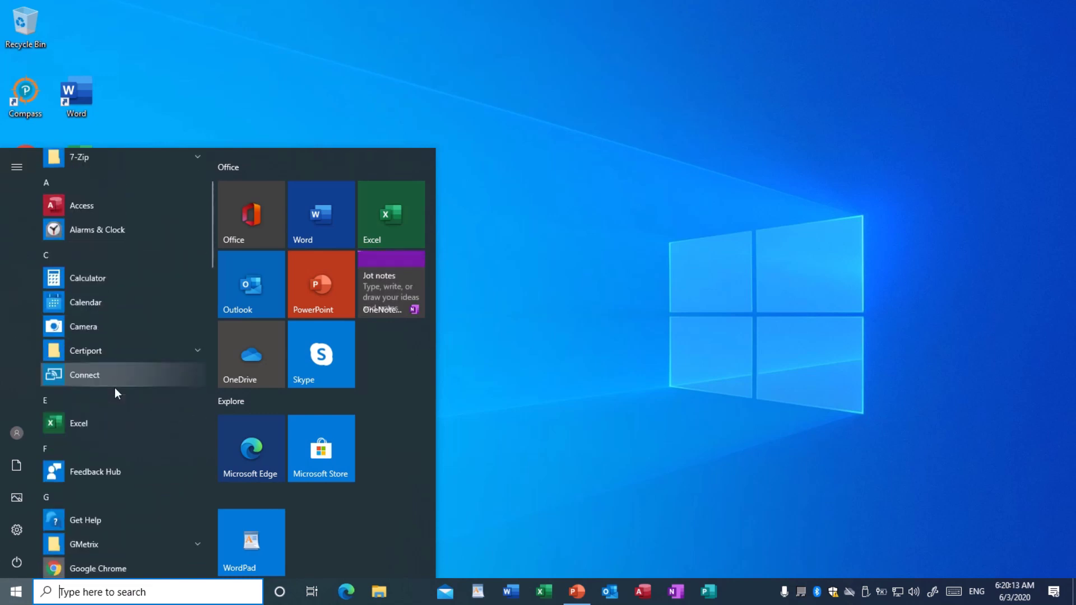
scroll(115, 388, "down", 7)
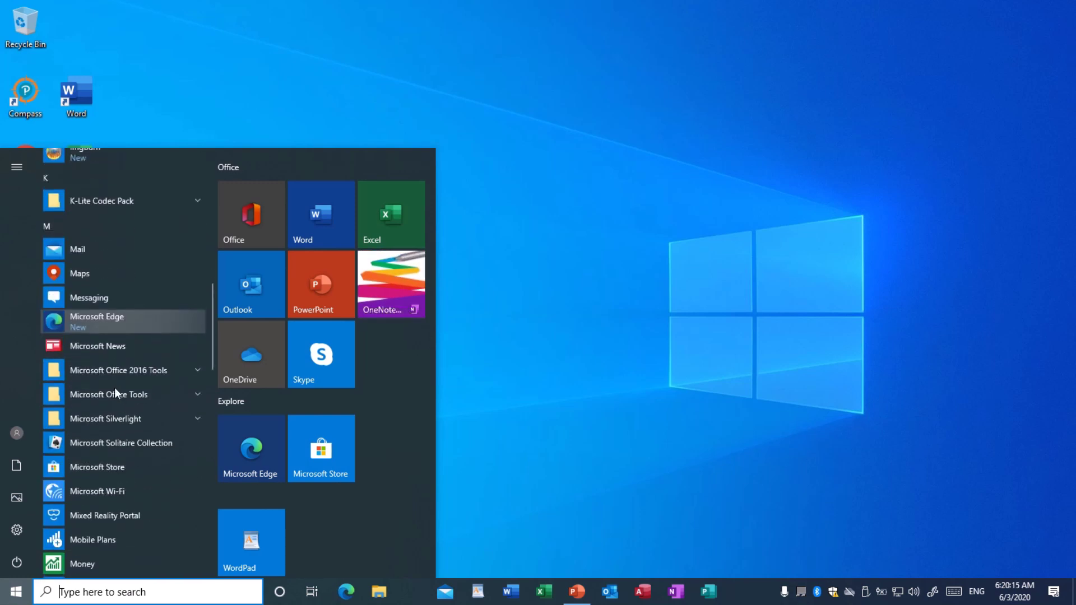
scroll(114, 388, "down", 8)
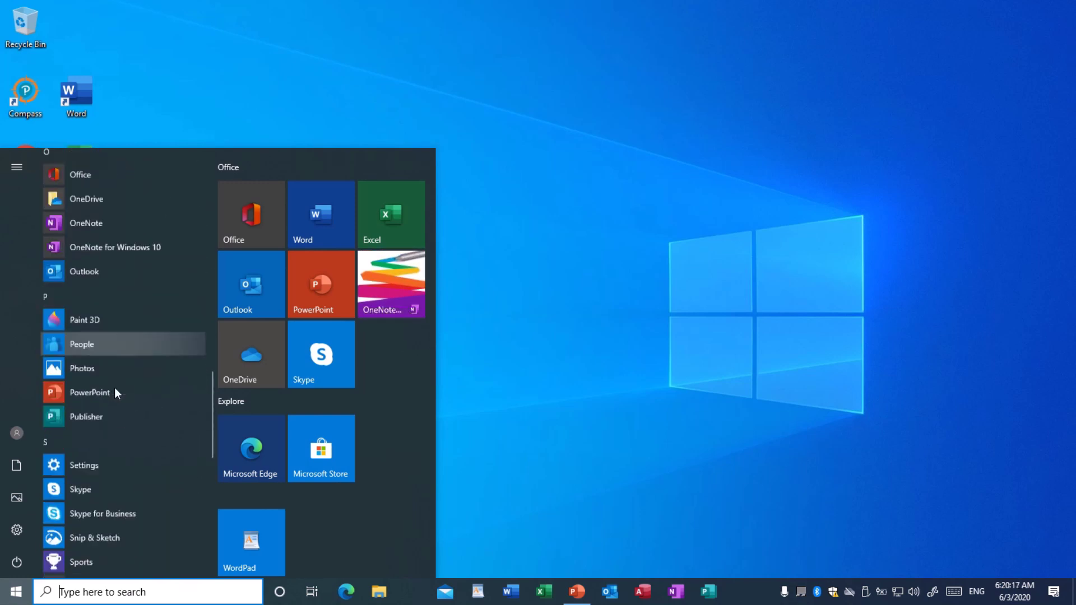
scroll(114, 390, "down", 3)
scroll(114, 388, "down", 4)
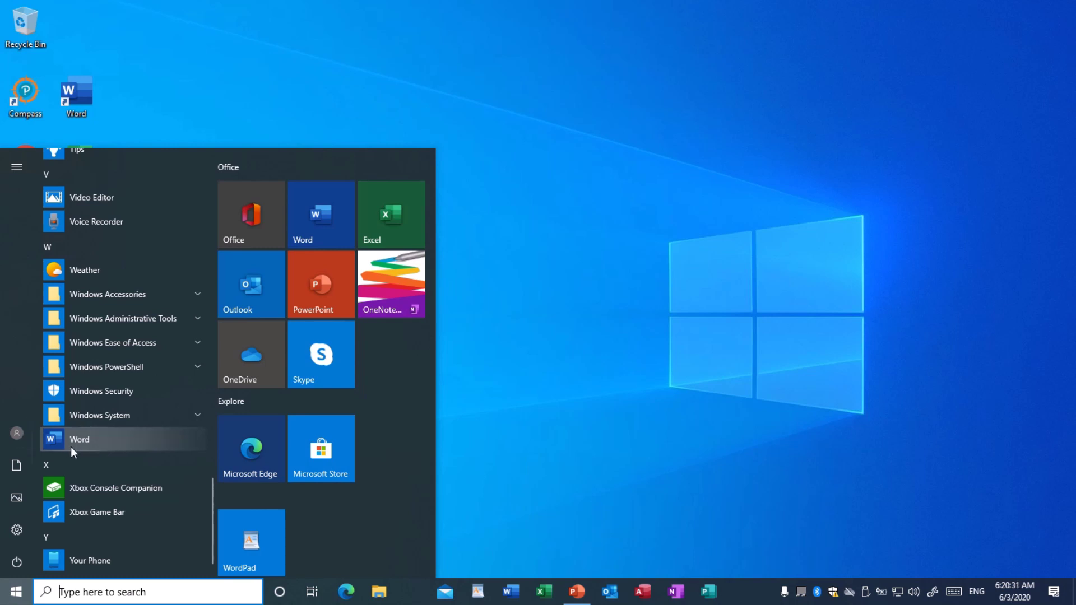
left_click(507, 415)
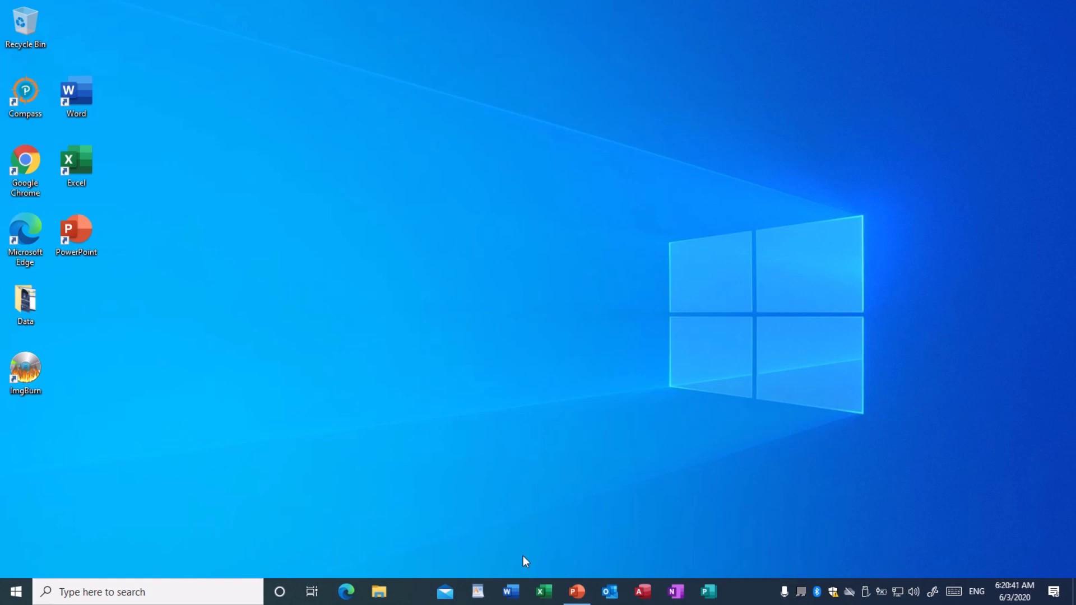
Launch Word from its taskbar icon to reach the Home start screen.
left_click(511, 593)
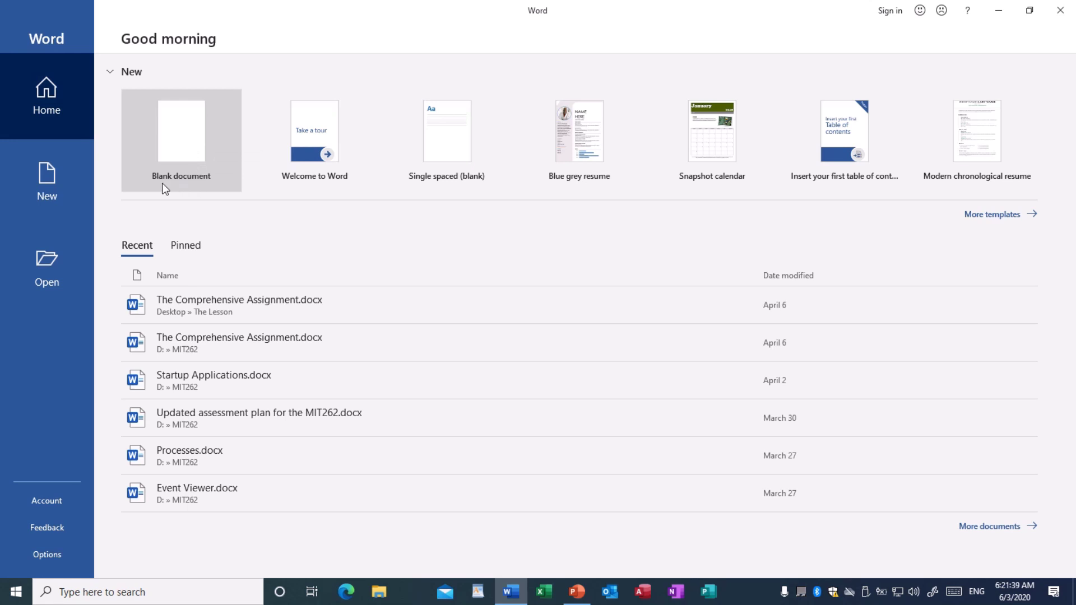
Create a blank document and type 'This is a sample document'.
left_click(181, 149)
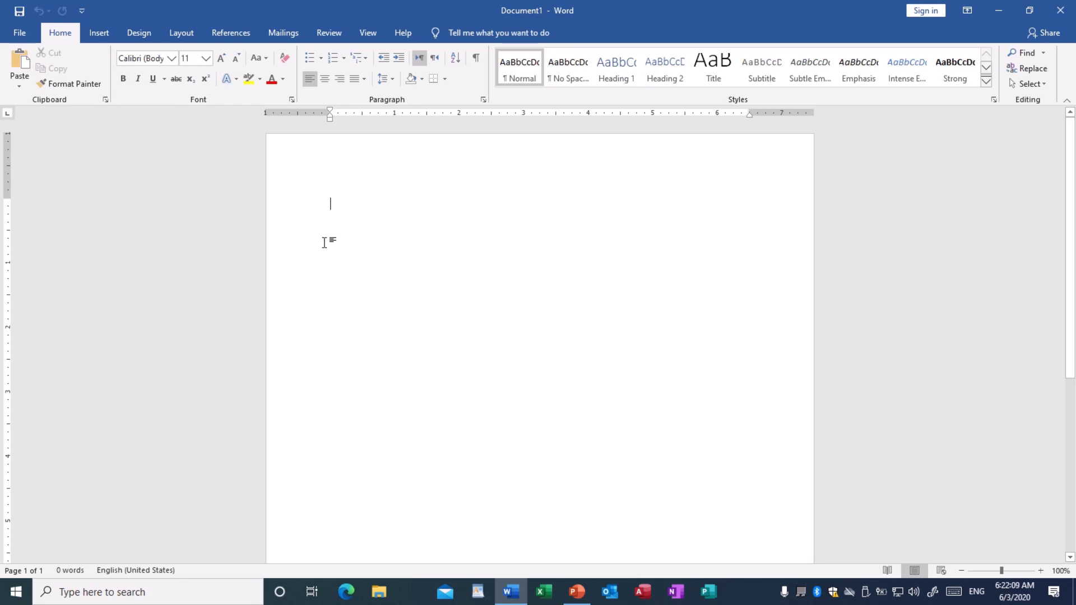
type("This is")
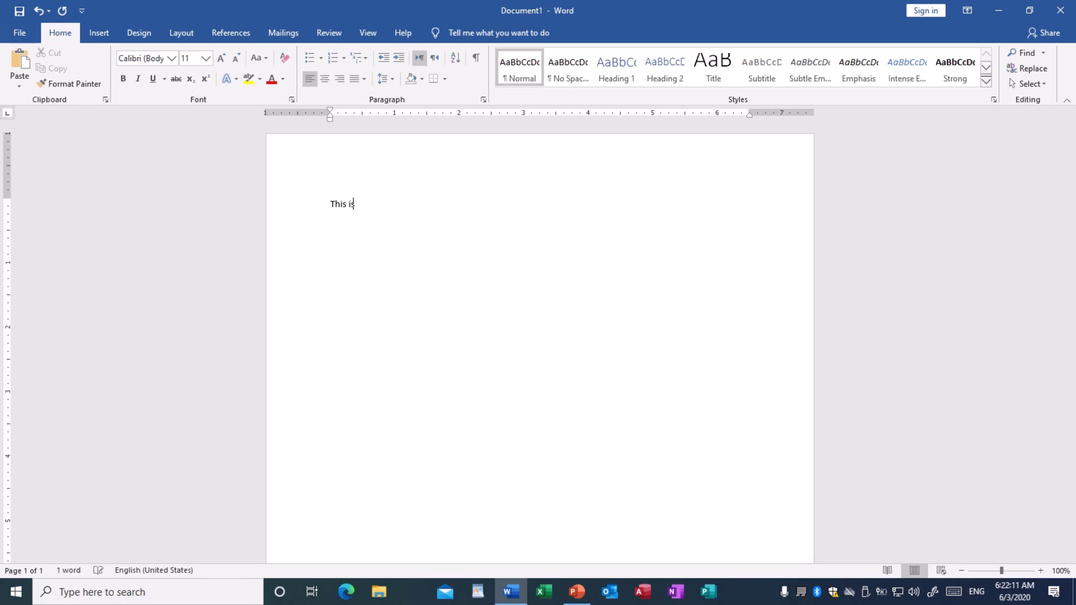
type(" a sa")
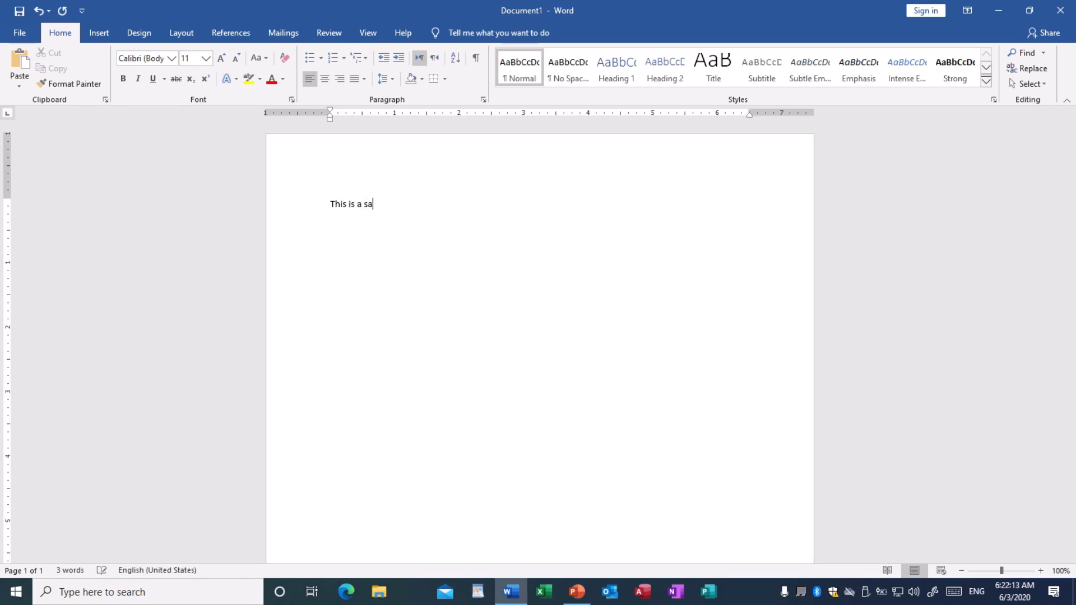
type("mple document")
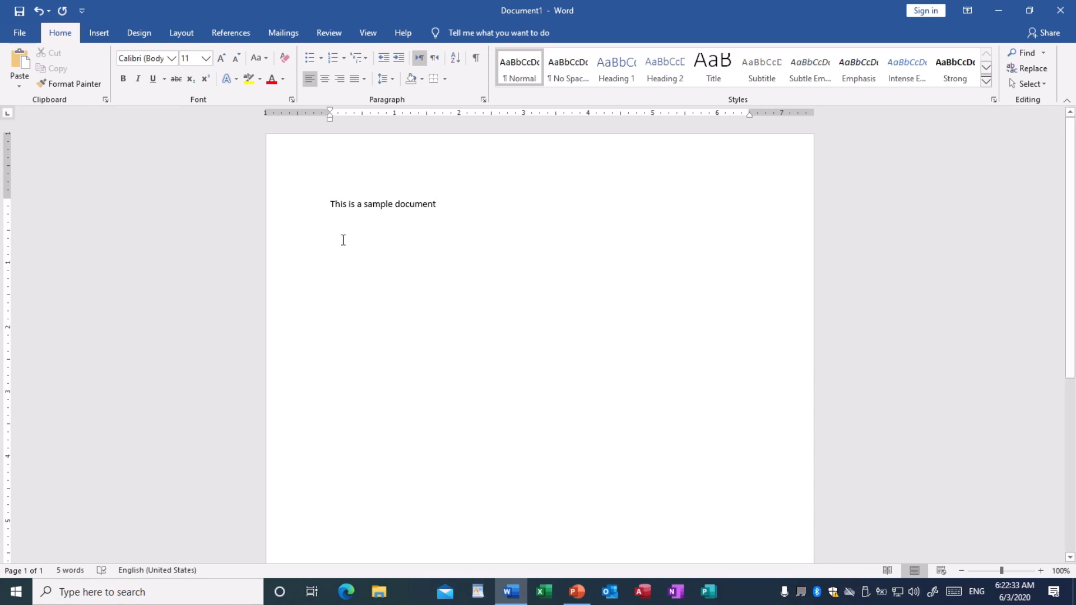
Bring up the Save As page from Word's File backstage for Document1.
left_click(20, 37)
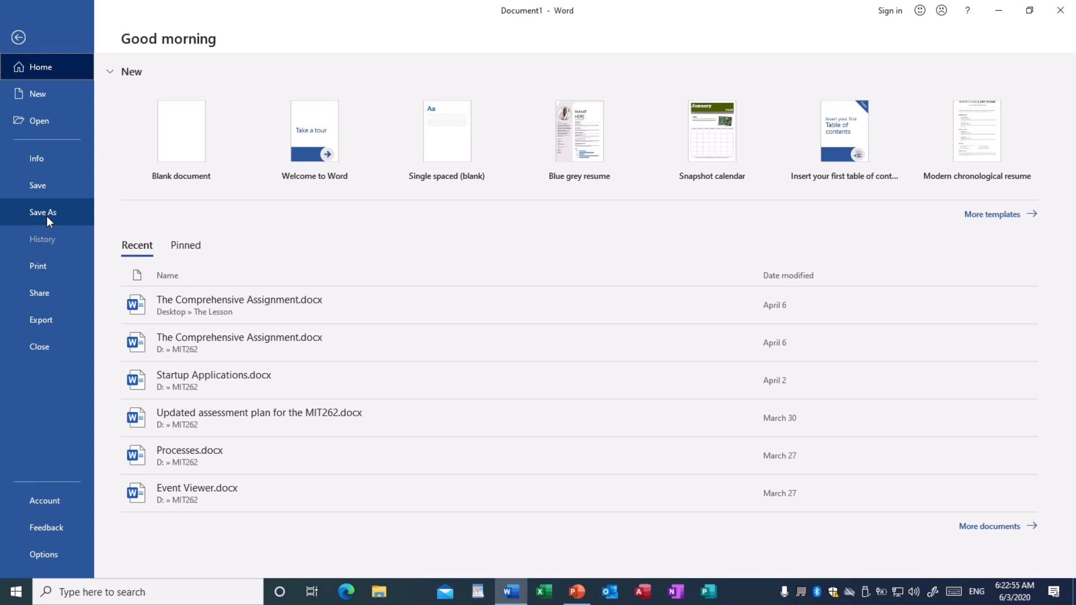
left_click(45, 219)
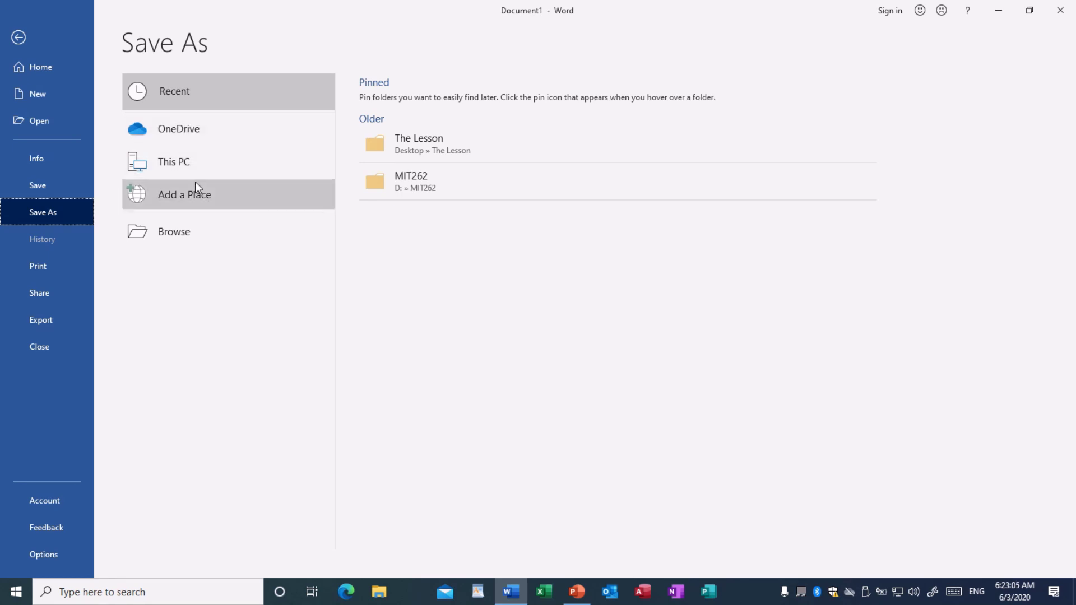
Browse to the Documents folder in the Save As dialog and select the proposed file name.
left_click(174, 234)
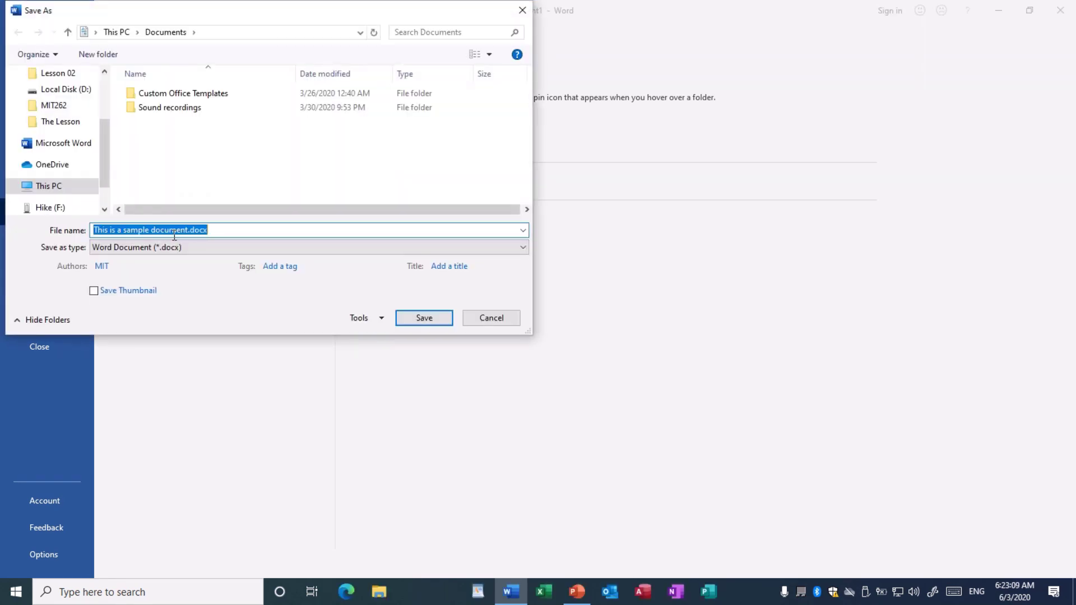
left_click_drag(241, 9, 389, 83)
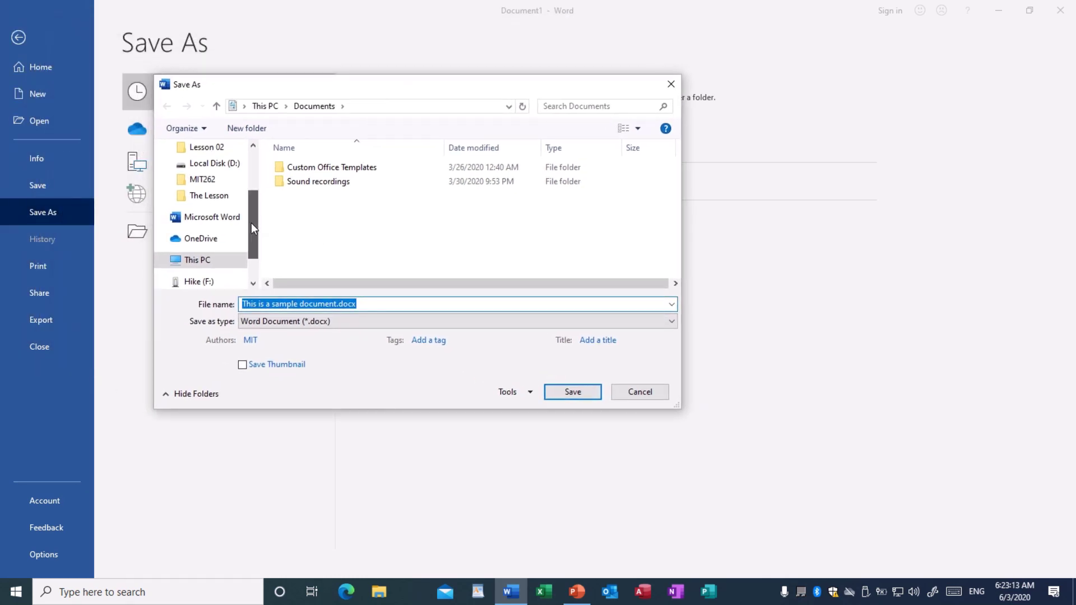
mouse_move(251, 223)
left_mouse_down()
mouse_move(253, 183)
mouse_move(250, 221)
mouse_move(250, 203)
left_mouse_up()
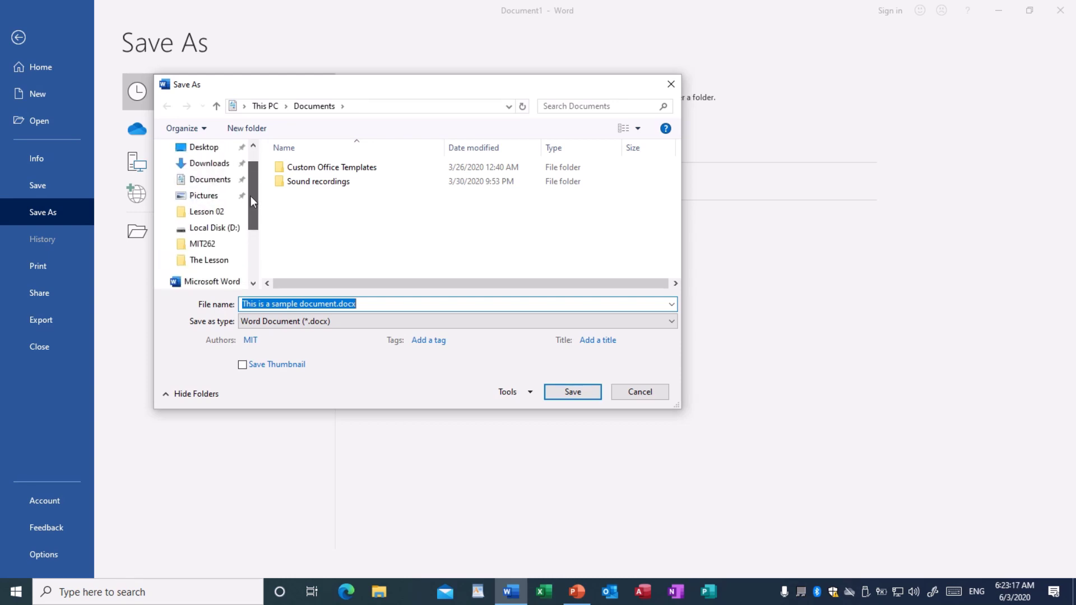
scroll(251, 186, "up", 1)
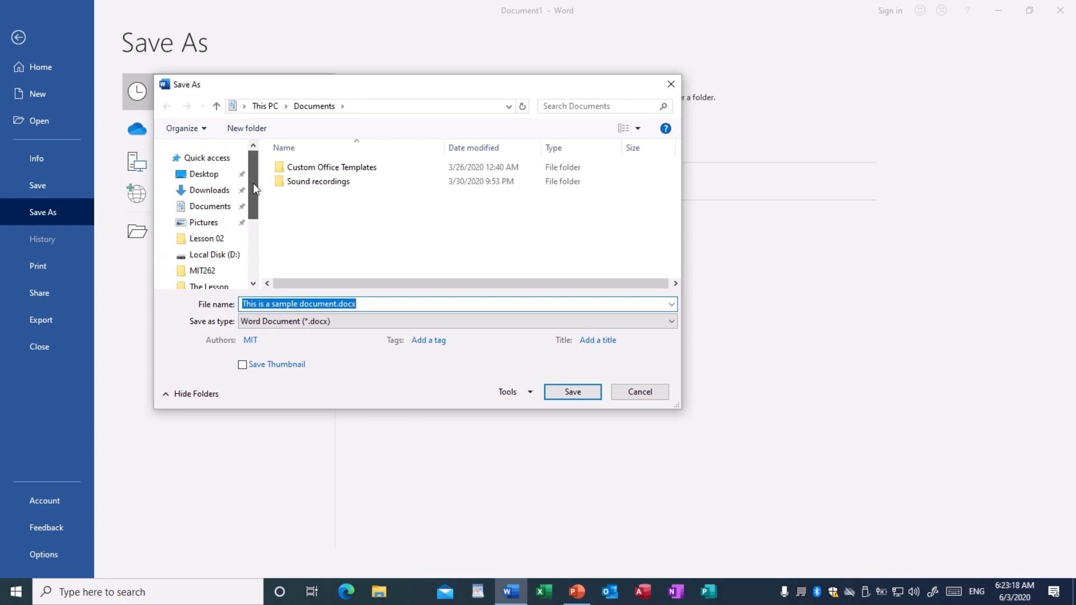
left_click(202, 211)
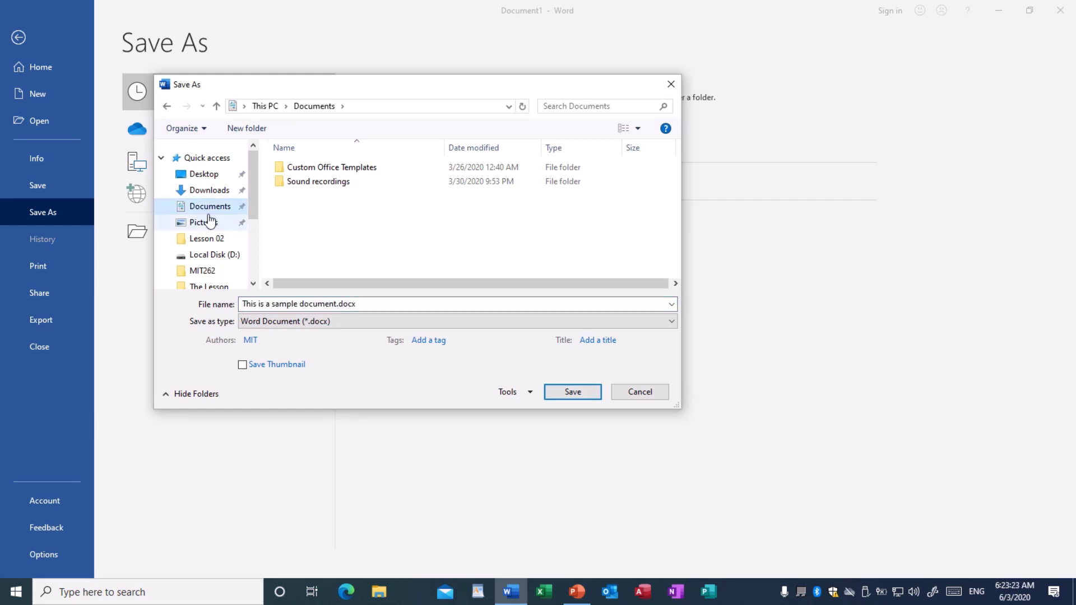
left_click(362, 305)
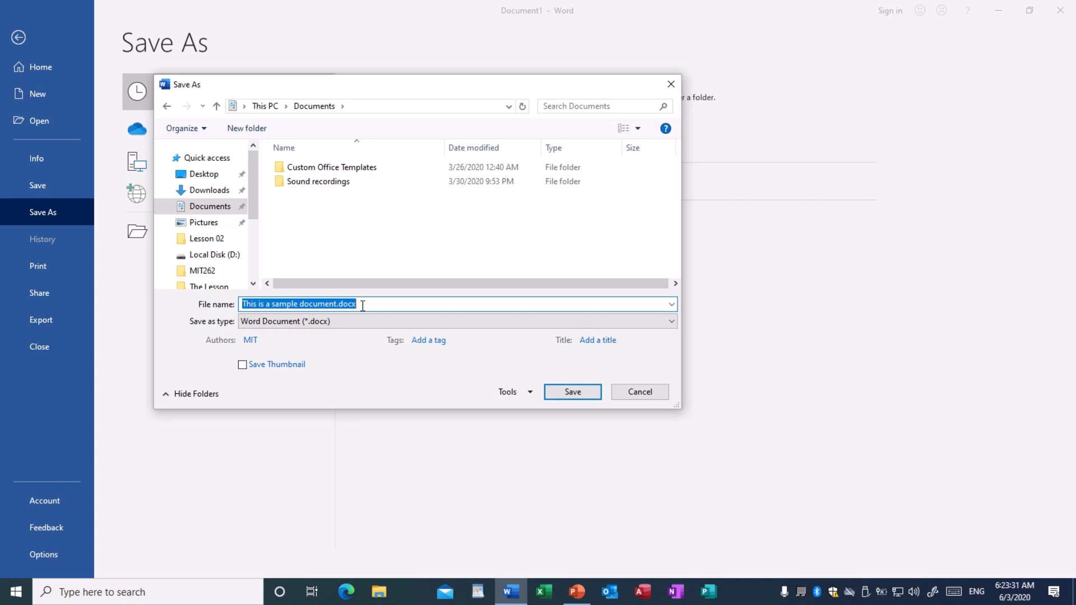
Save the document as Test in Documents, keeping the Word Document (*.docx) format.
type("Test")
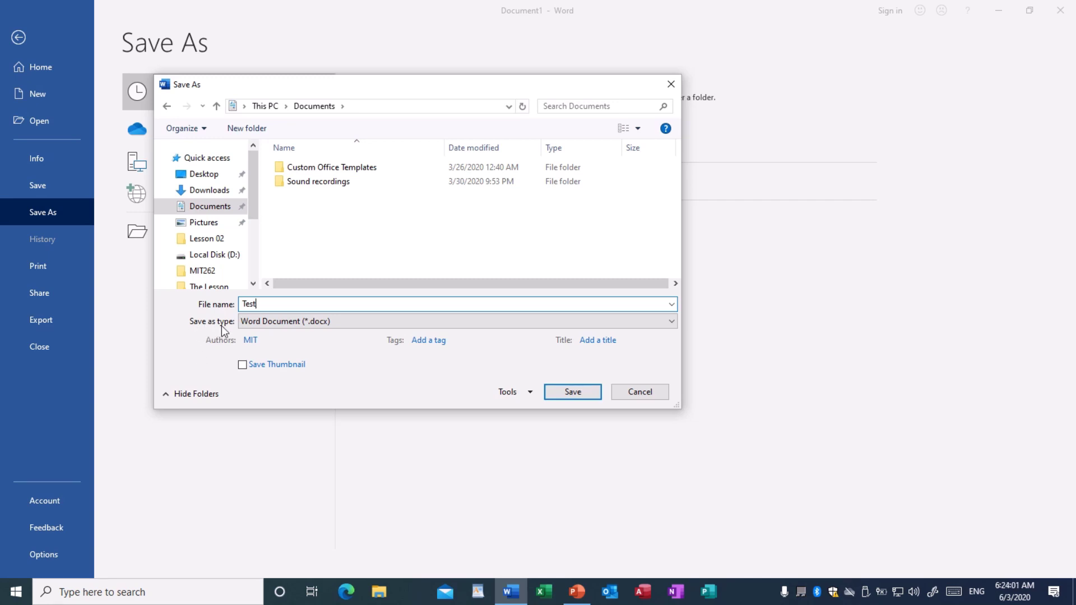
left_click(340, 320)
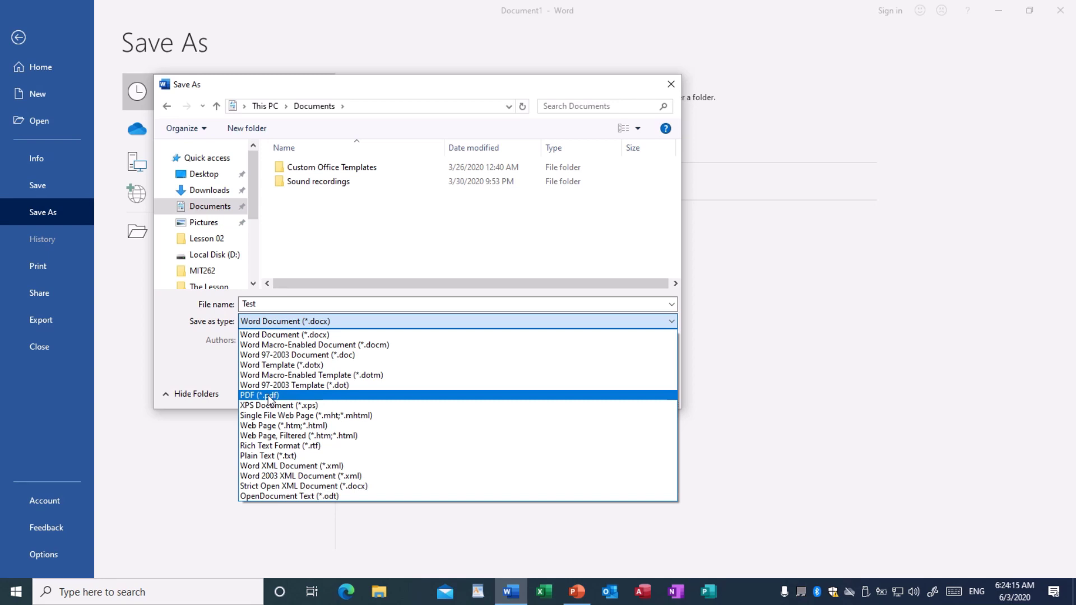
left_click(284, 335)
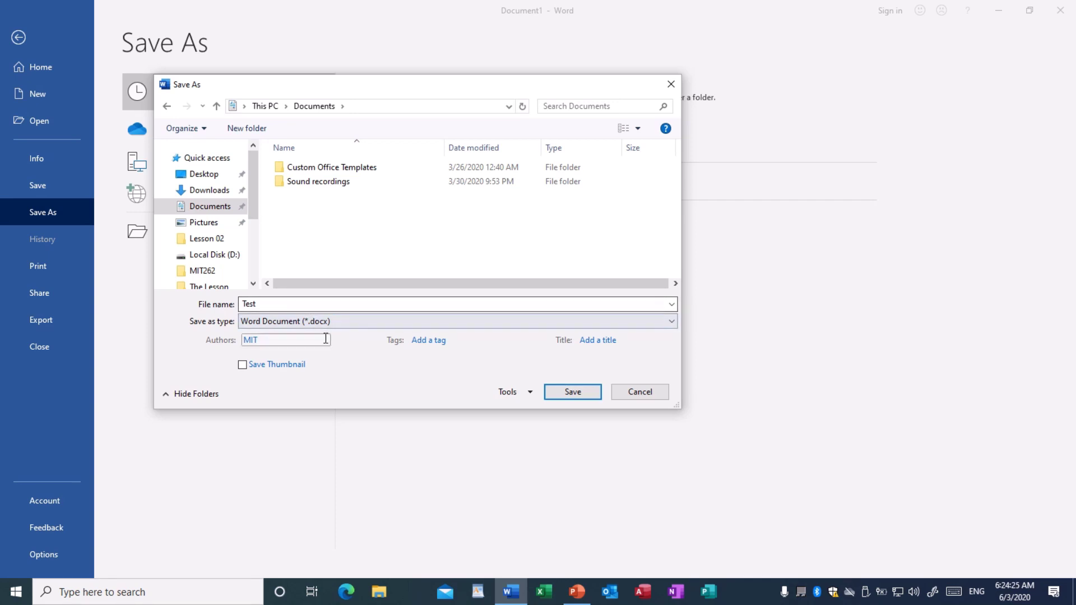
left_click(572, 392)
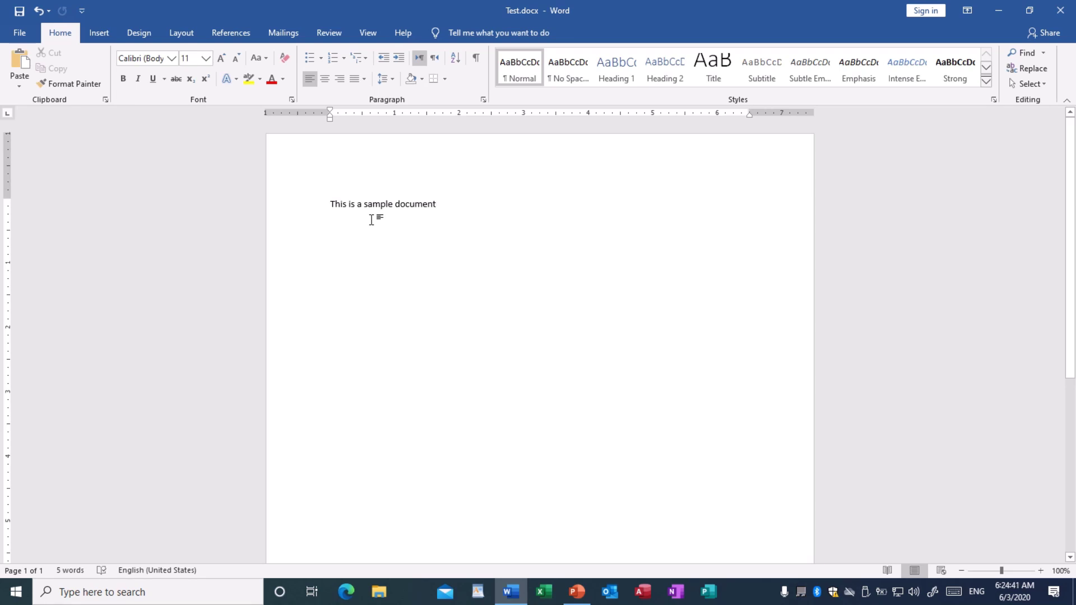
Minimize Word, check Test.docx (12 KB) in Explorer's Documents folder, then minimize Explorer.
left_click(997, 10)
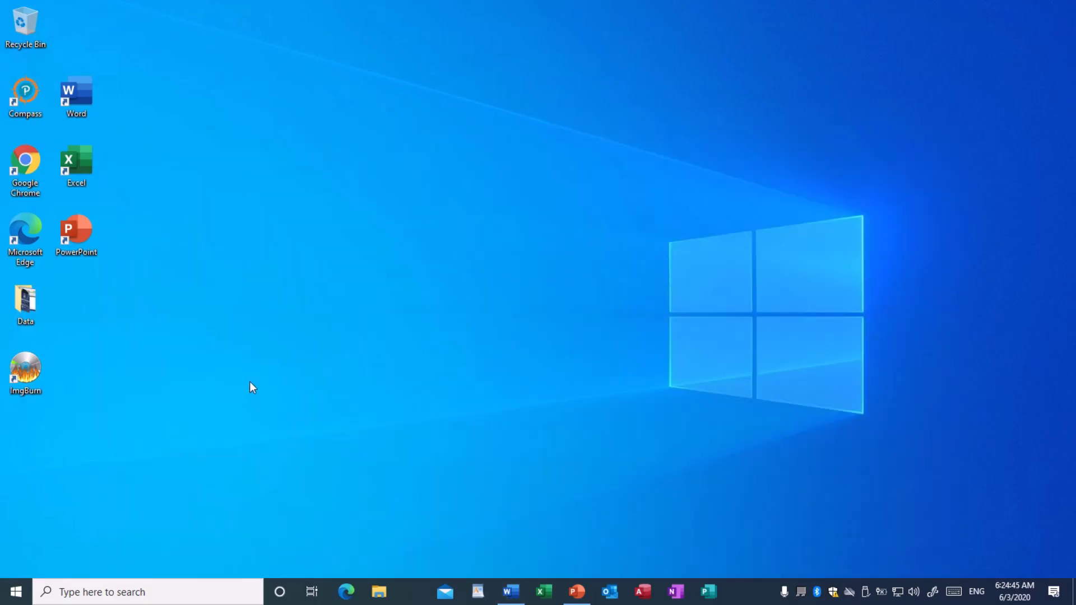
left_click(379, 592)
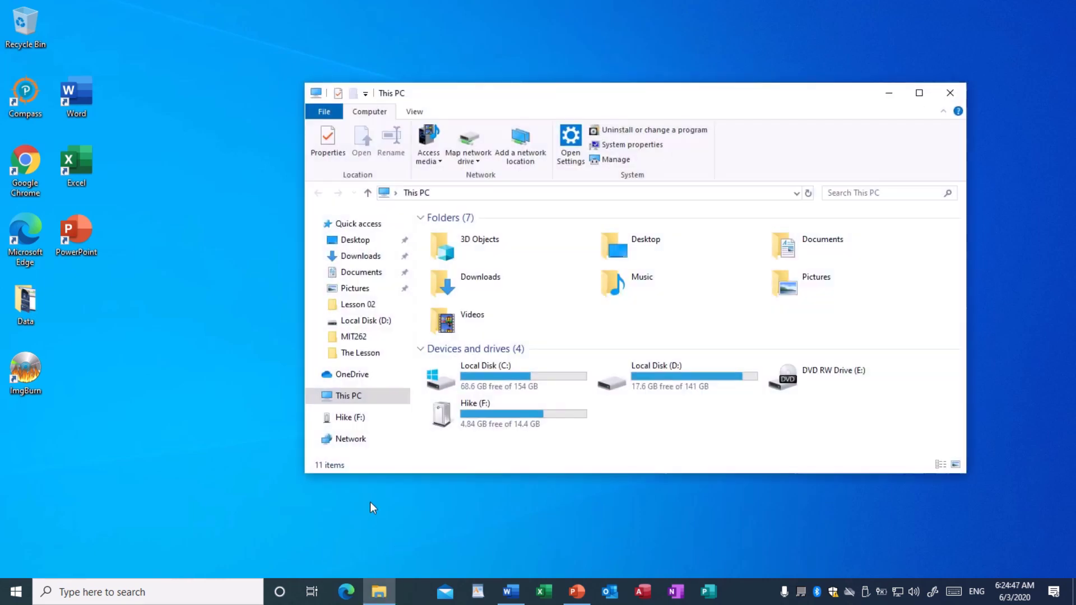
left_click(356, 275)
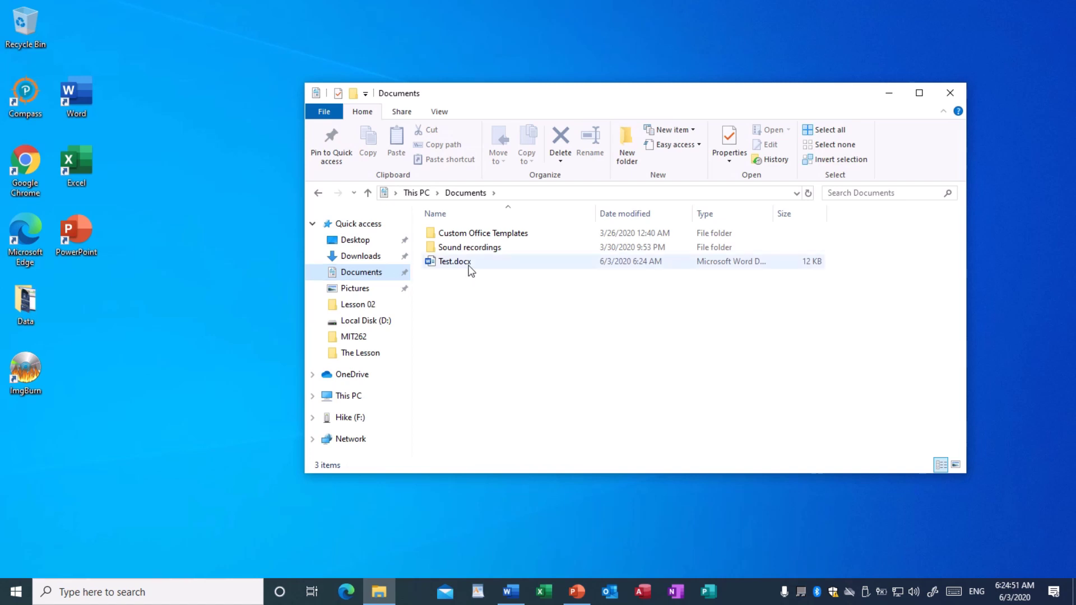
mouse_move(440, 267)
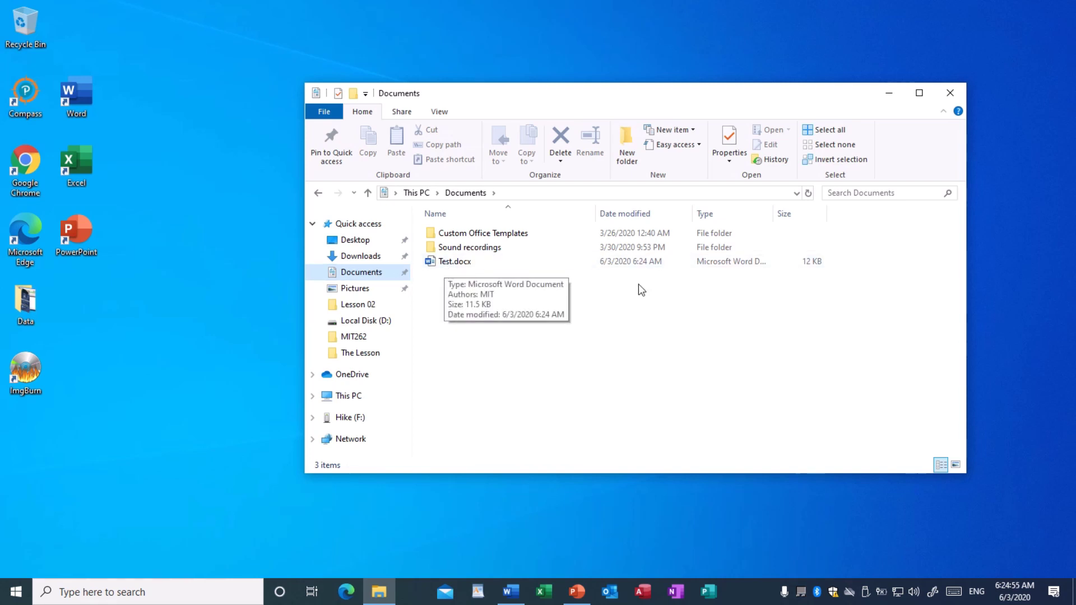
left_click(889, 93)
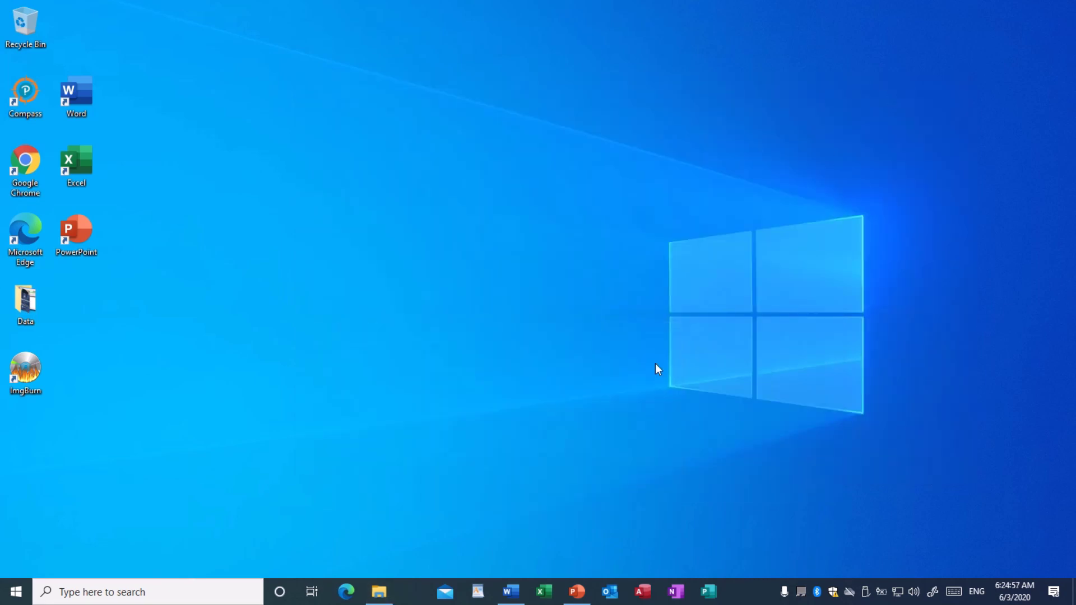
Add 'This a second line' beneath the first sentence of Test.docx and save it.
left_click(510, 592)
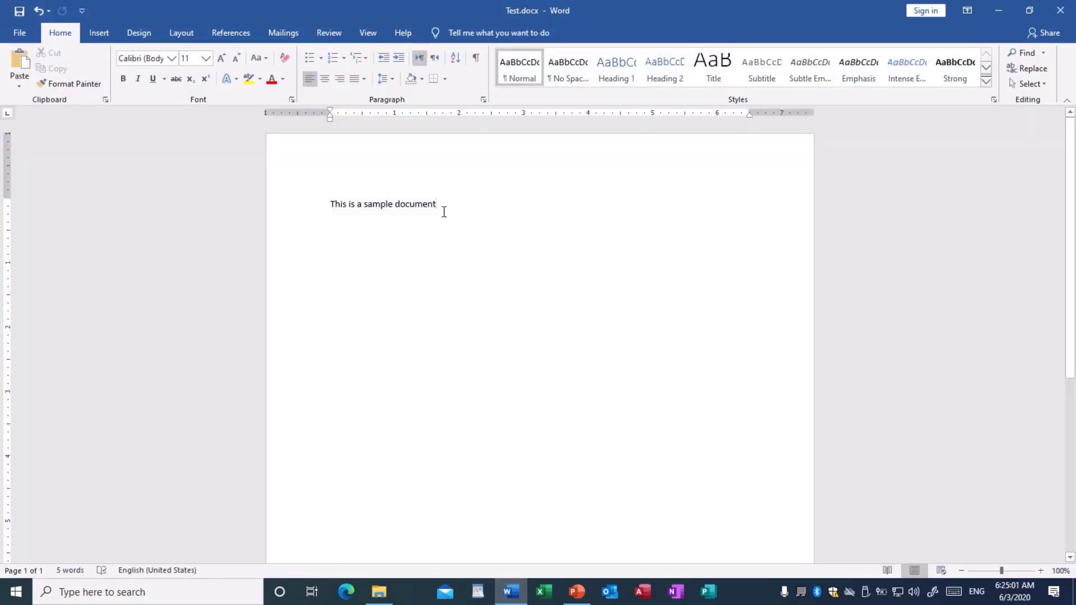
key("Return")
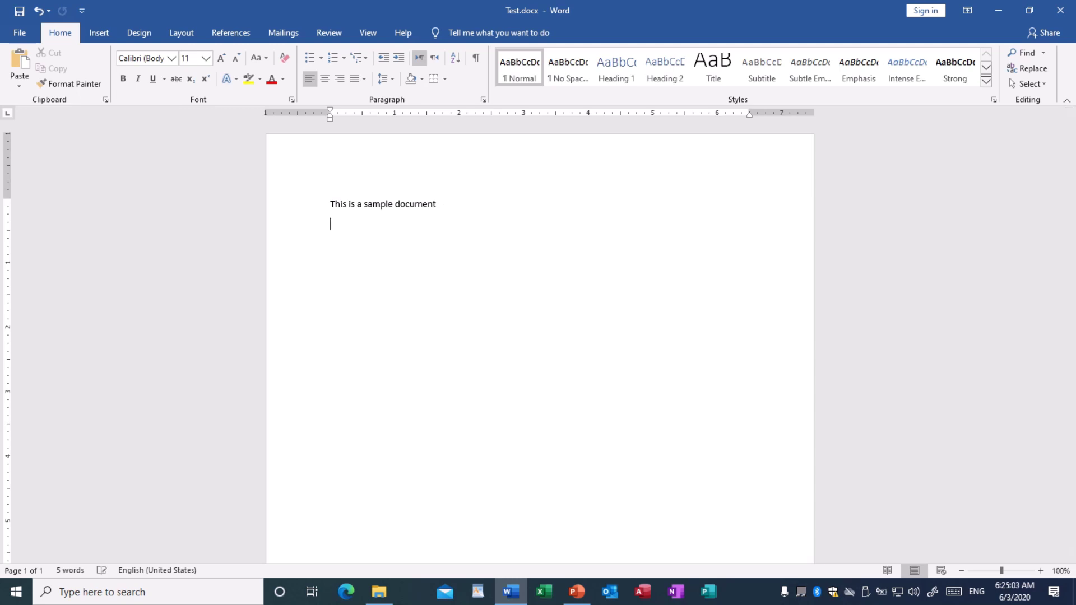
type("This a second line")
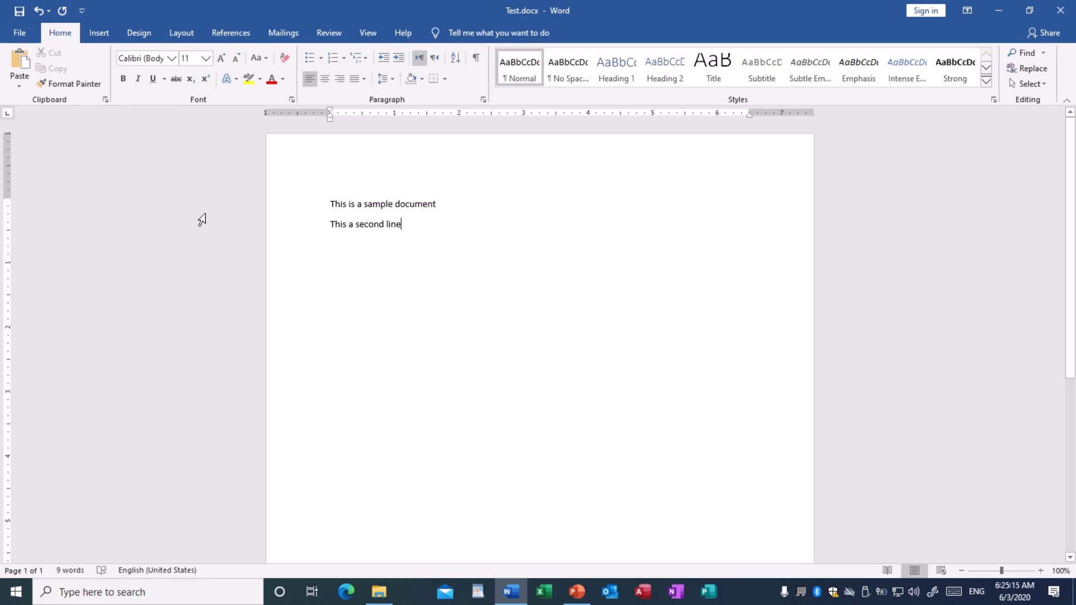
left_click(17, 19)
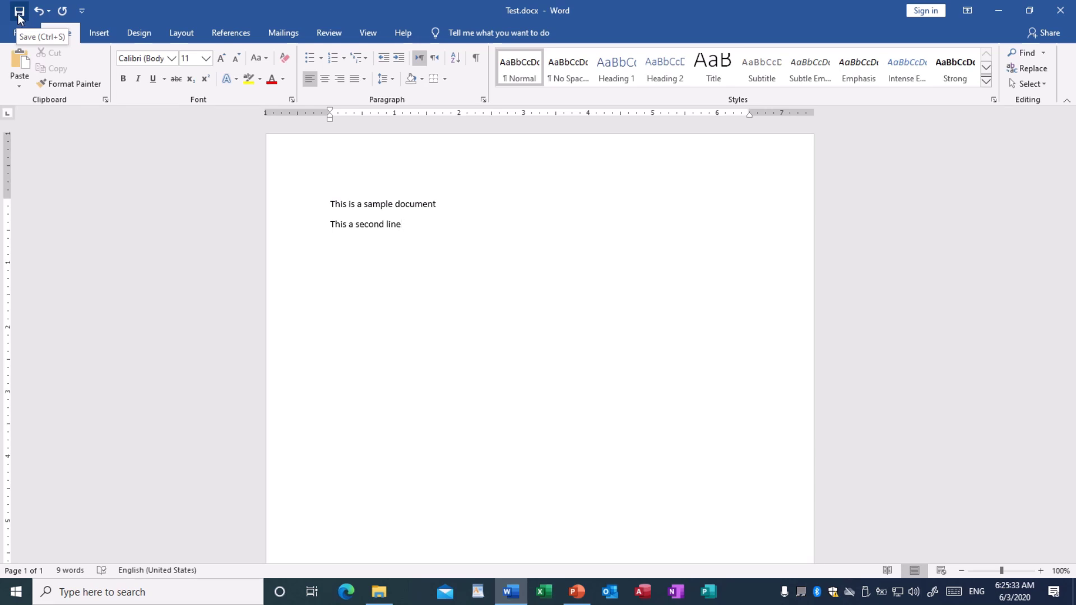
left_click(19, 16)
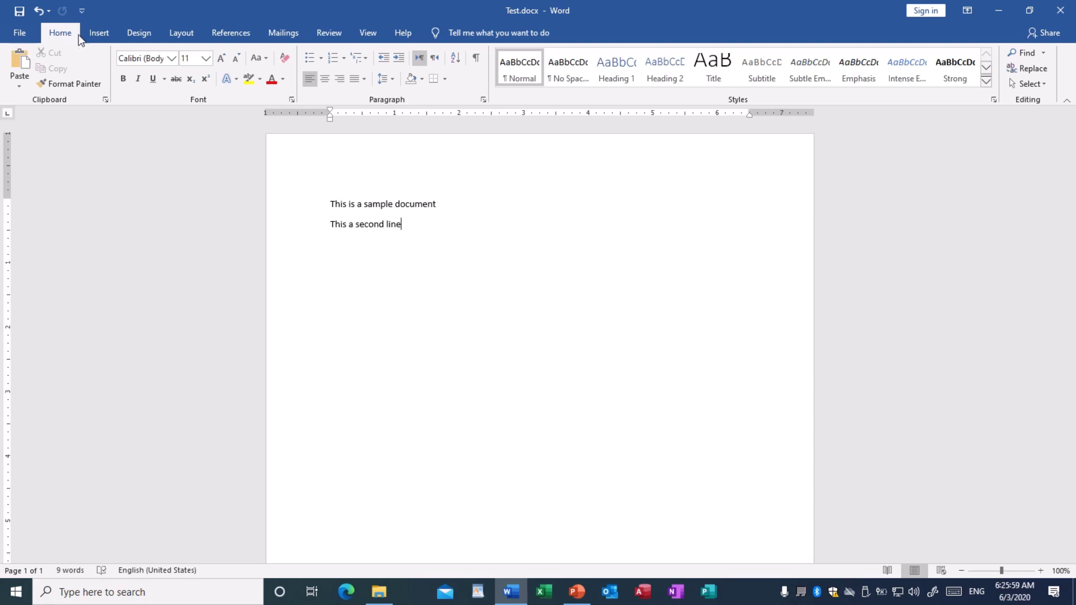
Tour the ribbon tabs Insert, Design, Layout, References, Mailings, Review, View and Help.
left_click(97, 34)
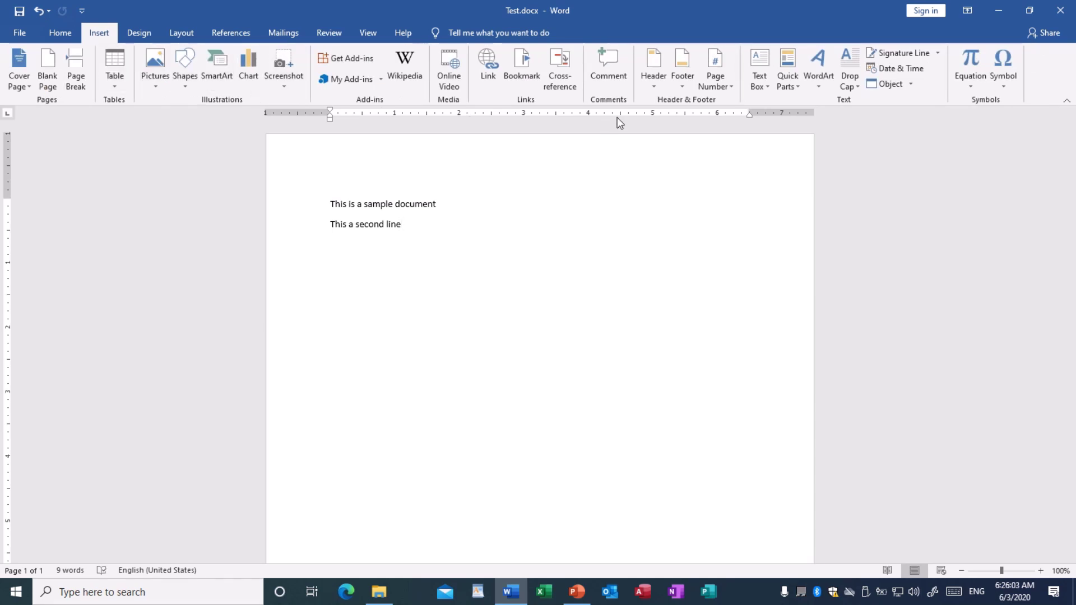
left_click(137, 33)
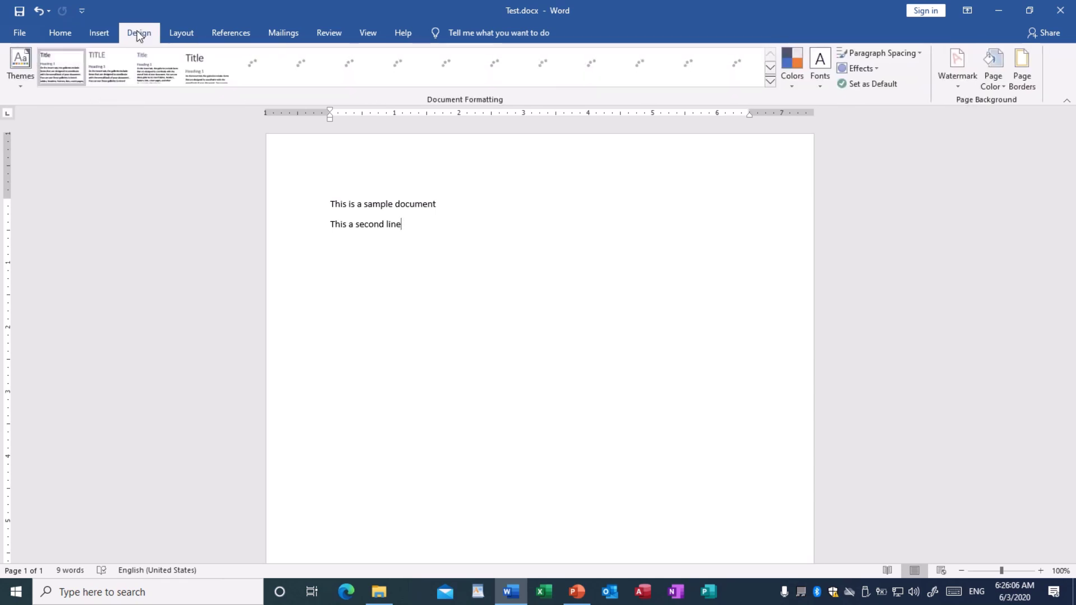
left_click(175, 34)
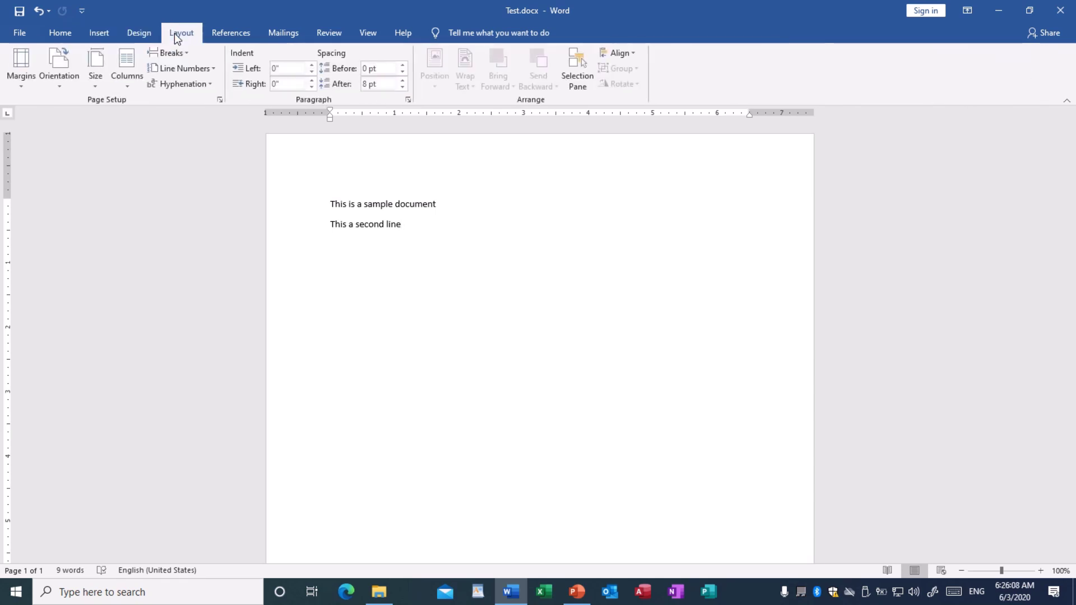
left_click(234, 37)
left_click(284, 39)
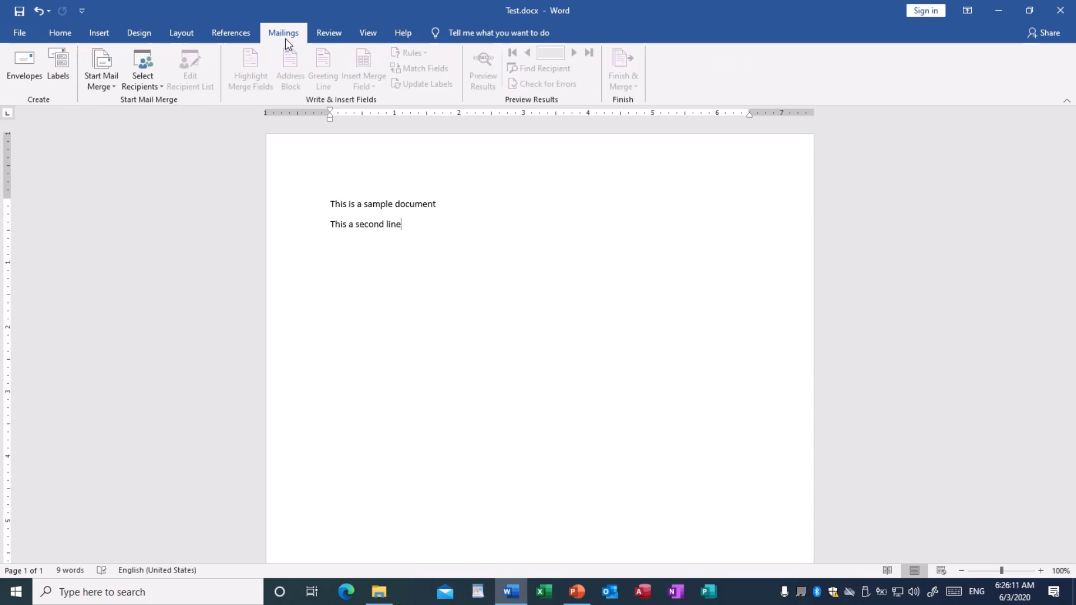
left_click(328, 41)
left_click(370, 36)
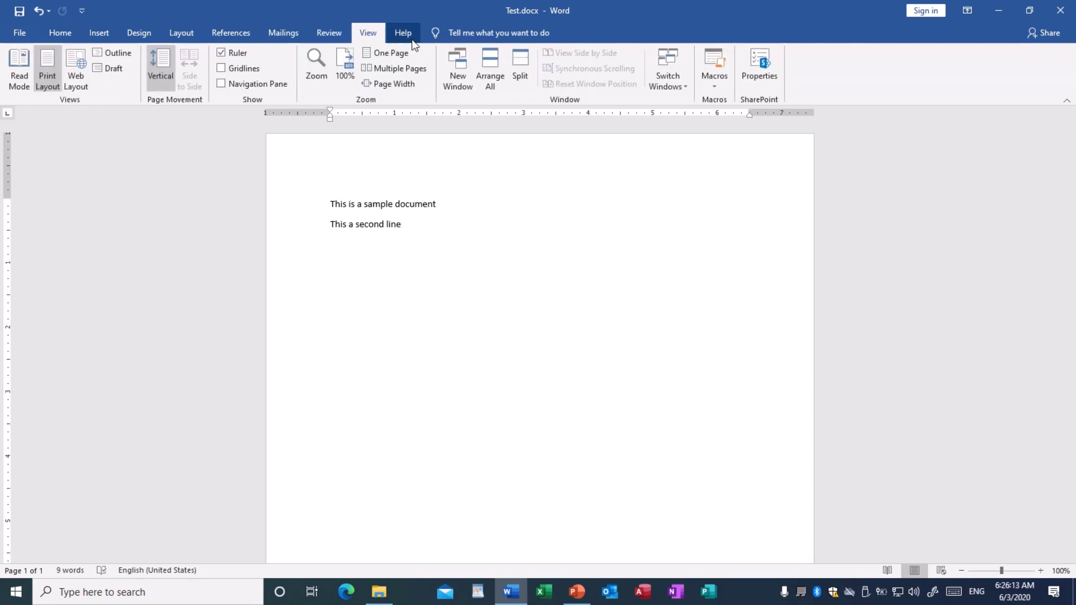
left_click(397, 40)
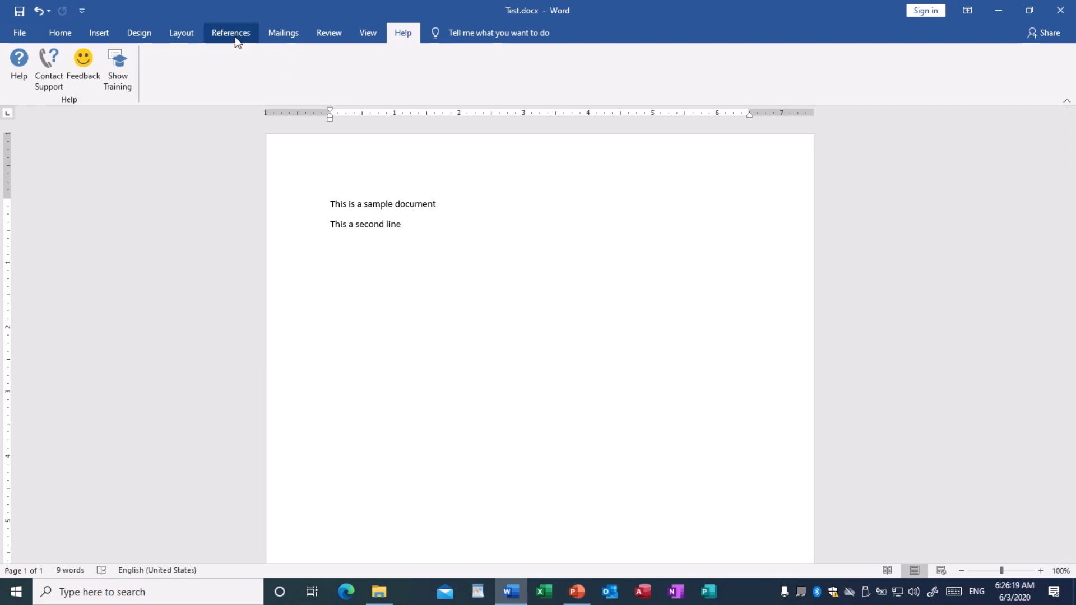
Switch the ribbon back to the Home tab's text formatting commands.
left_click(60, 34)
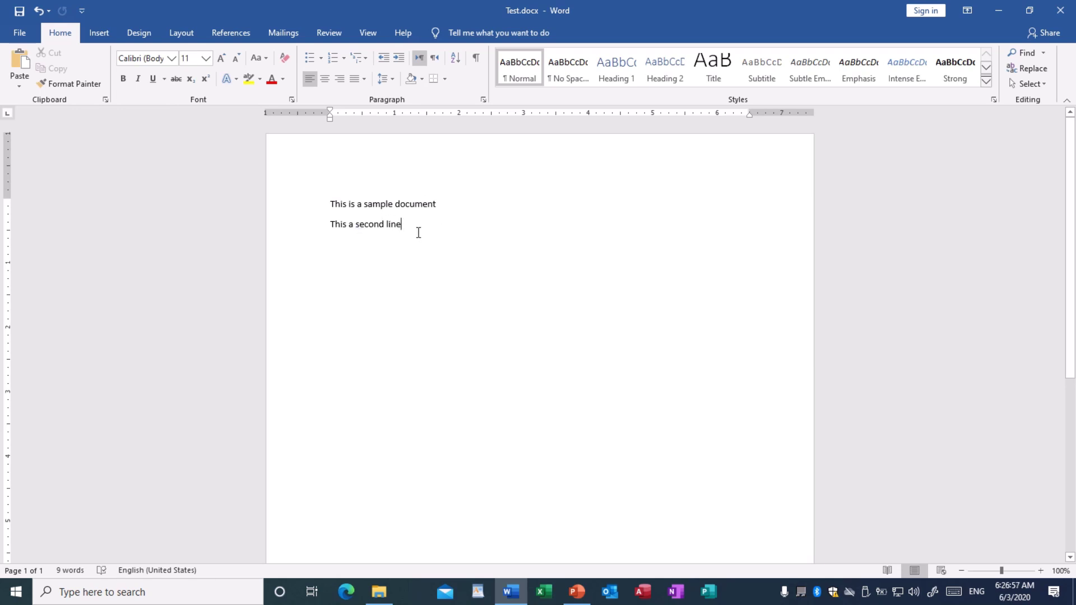
Close Test.docx from the File view, leaving Word with no document open.
left_click(20, 33)
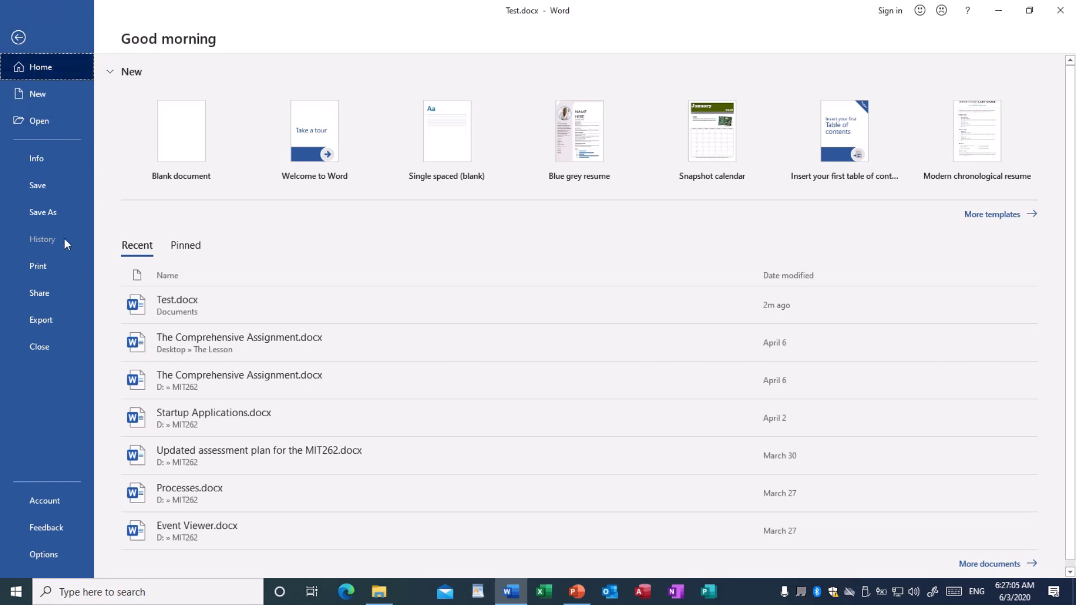
left_click(42, 348)
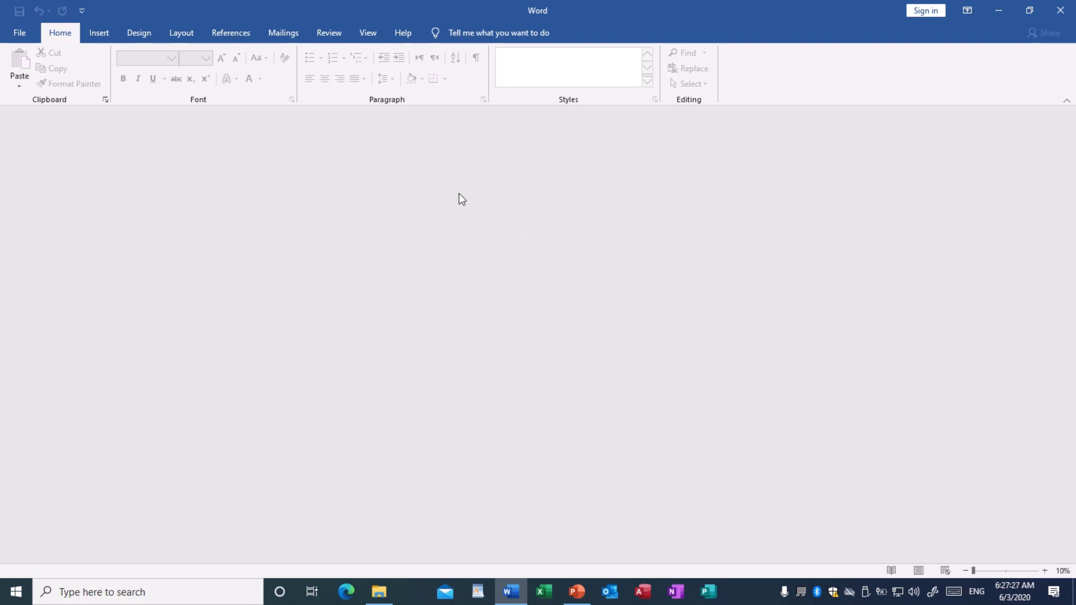
left_click(21, 34)
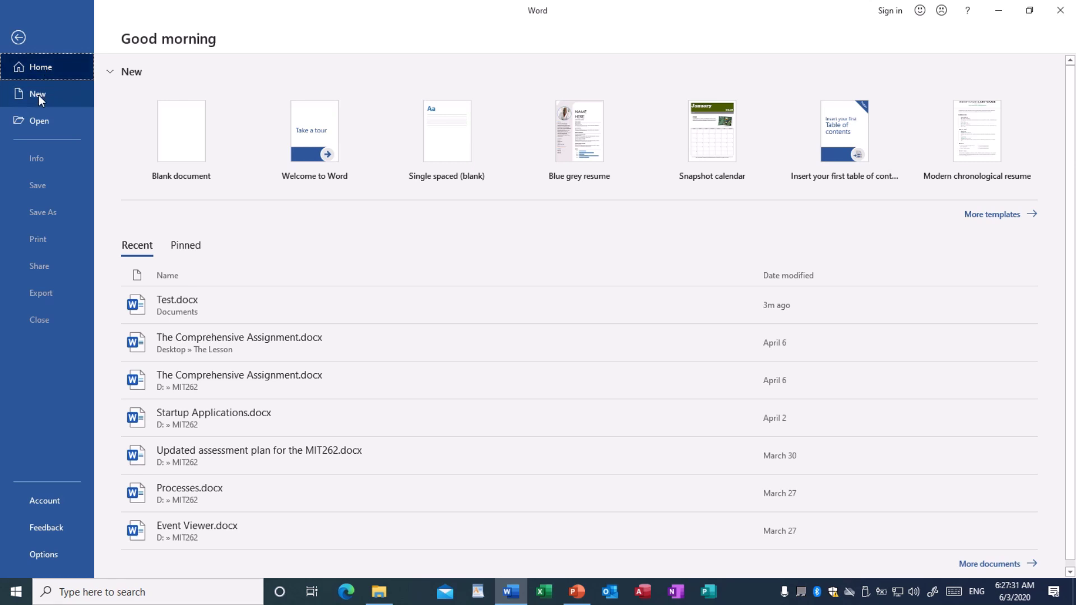
left_click(39, 95)
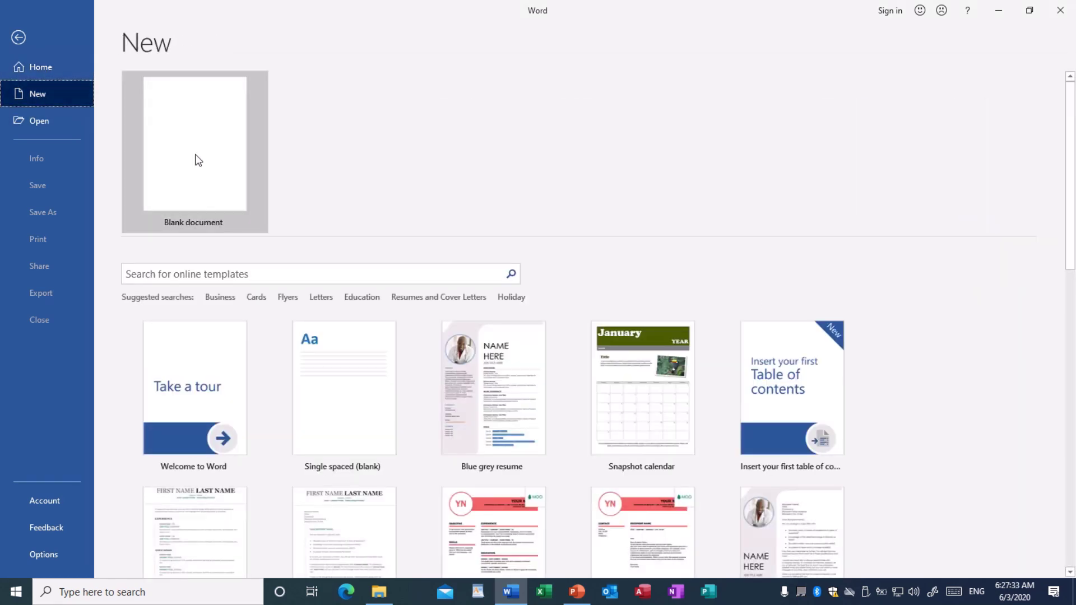
left_click(46, 121)
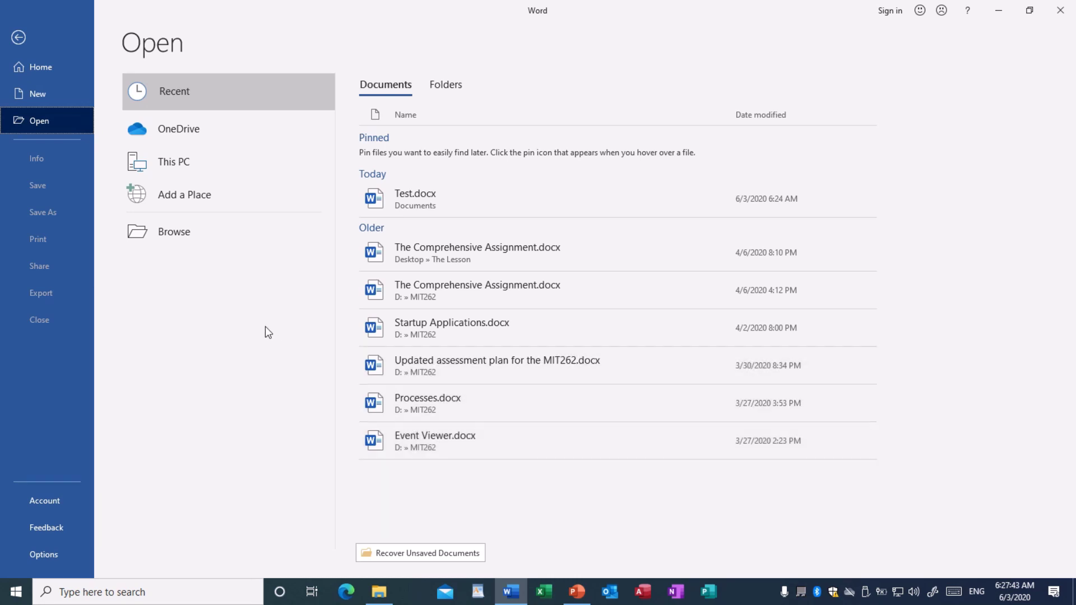
left_click(21, 38)
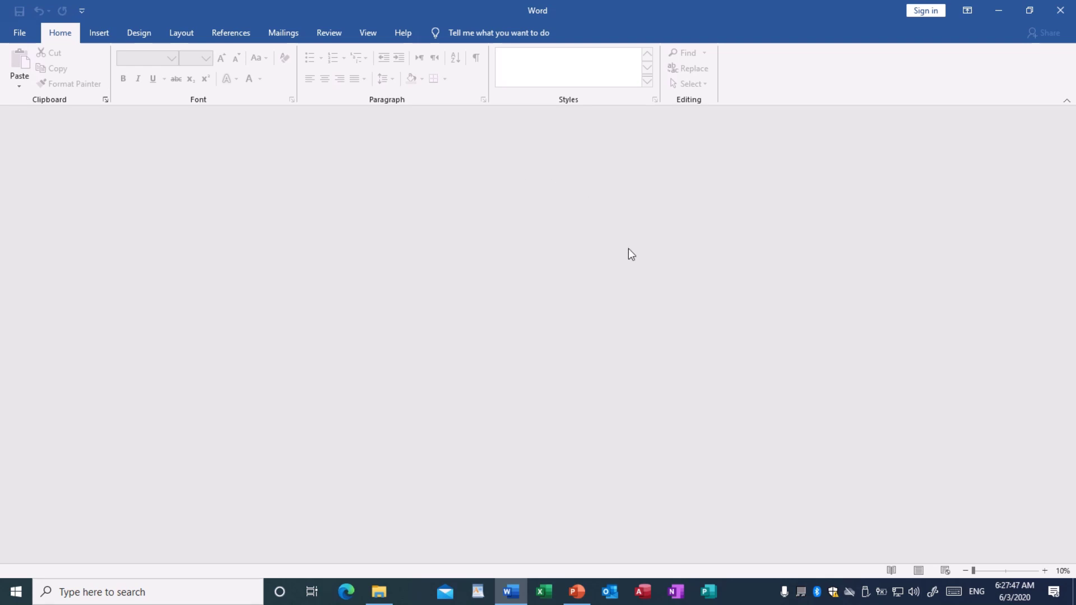